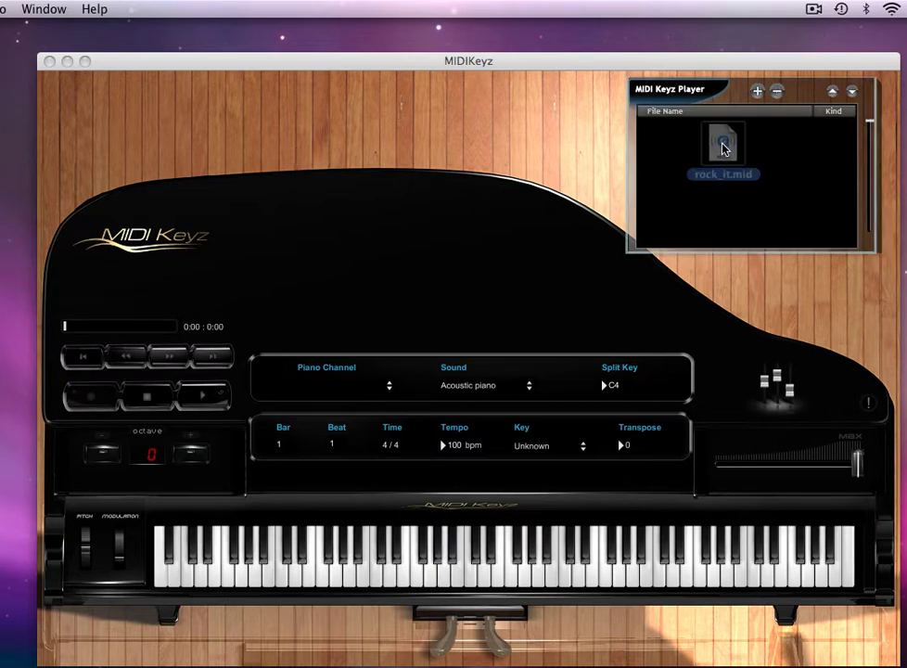
Step: Add rock_it.mid to the player list and load it so it starts playing
left_click_drag(677, 186, 721, 144)
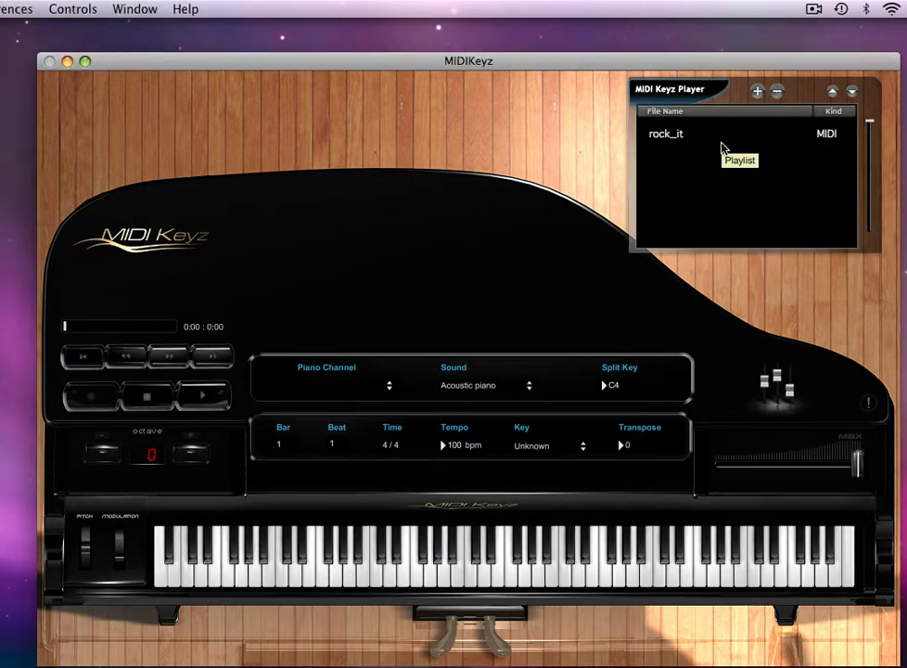
left_click(675, 137)
double_click(675, 137)
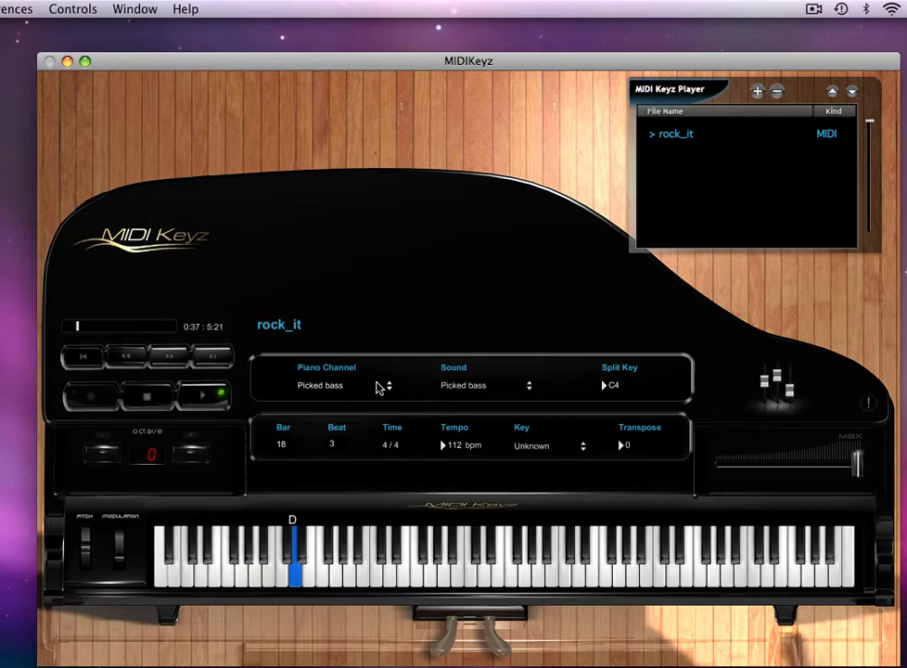
Step: Show the Overdriven guitar, Synth brass 1, then Synth drum channels on the keys
left_click(388, 386)
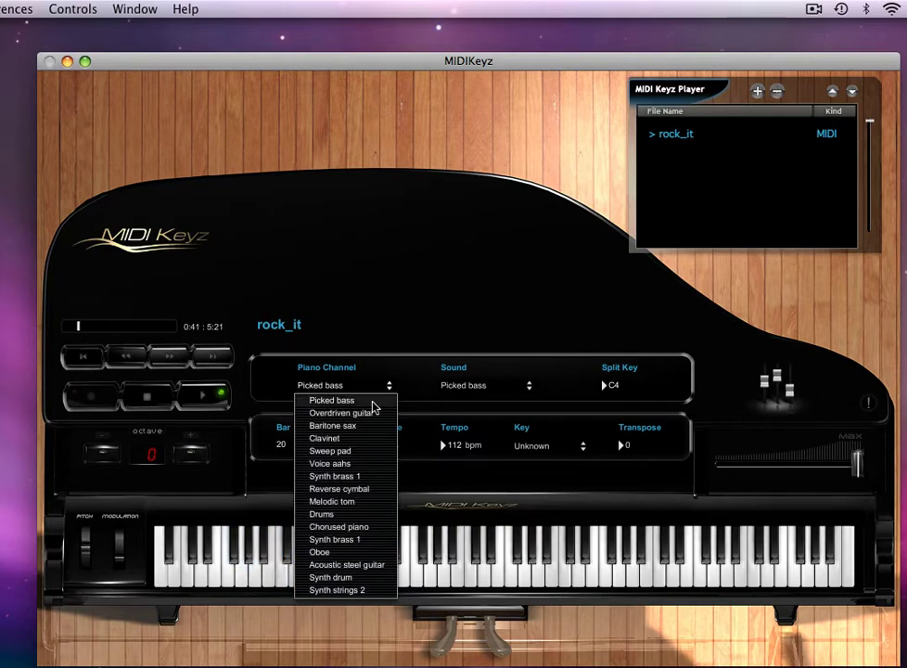
left_click(367, 414)
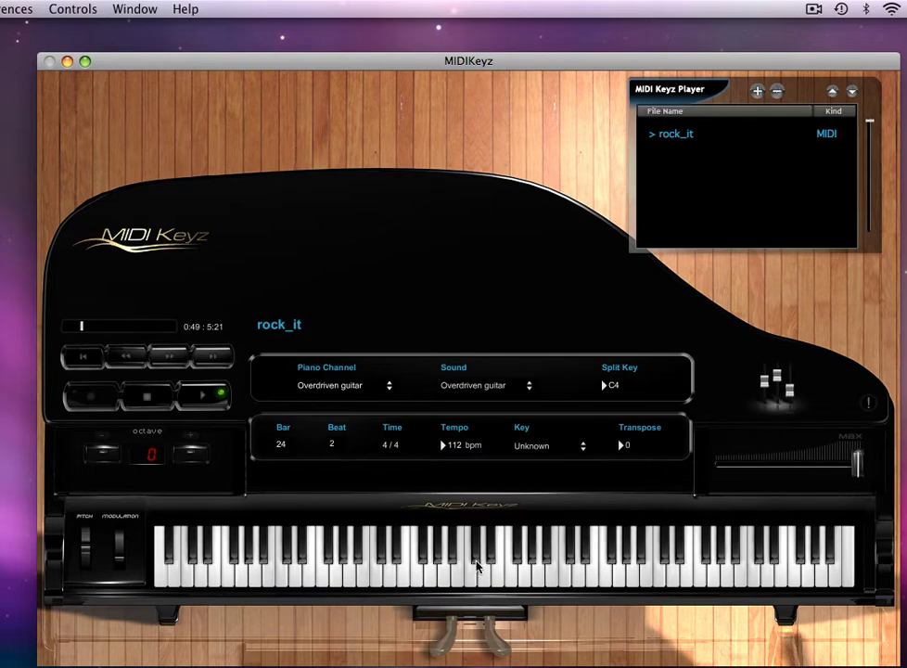
left_click(389, 386)
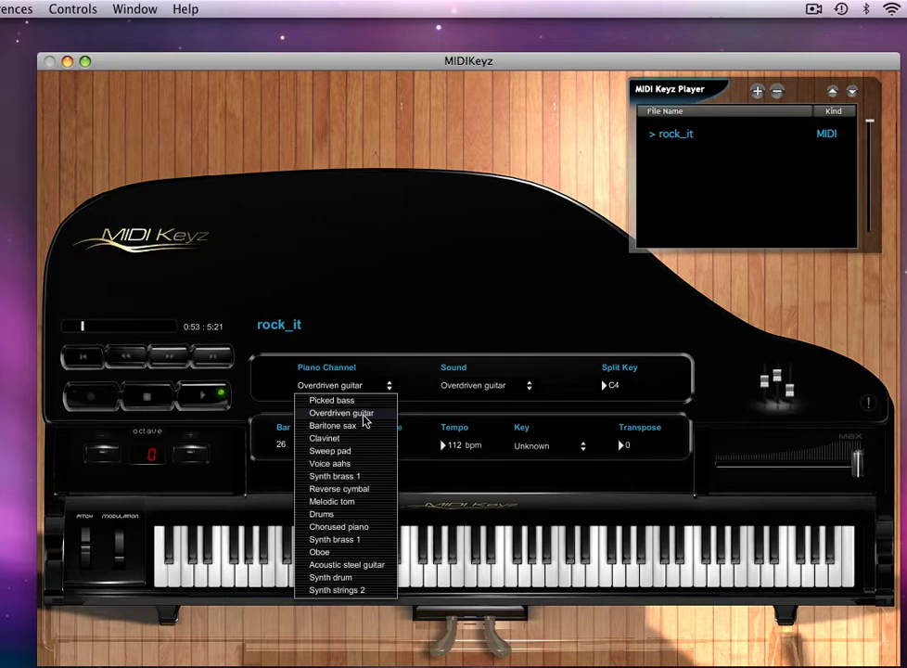
left_click(347, 477)
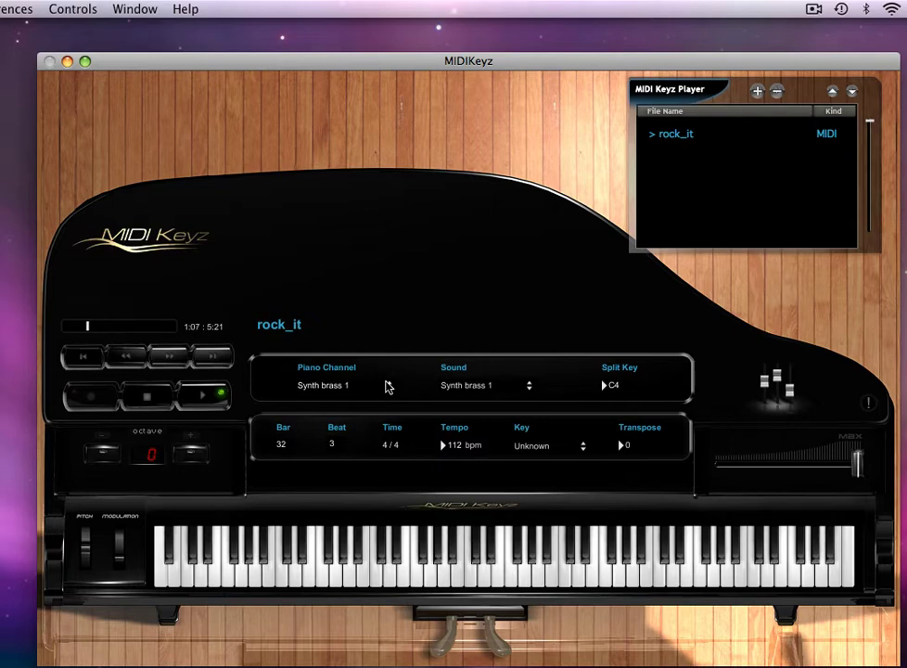
left_click(389, 386)
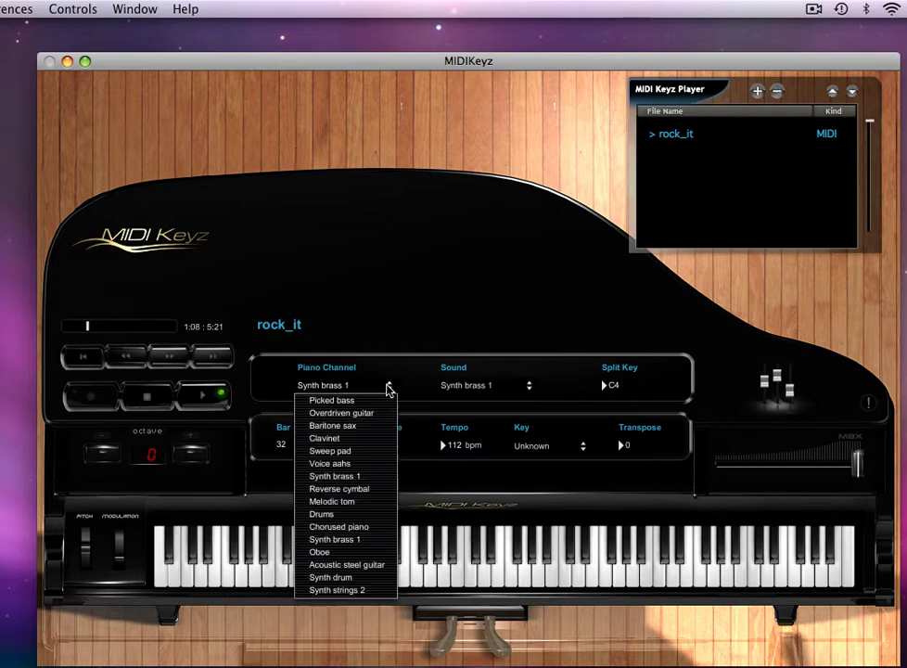
left_click(340, 578)
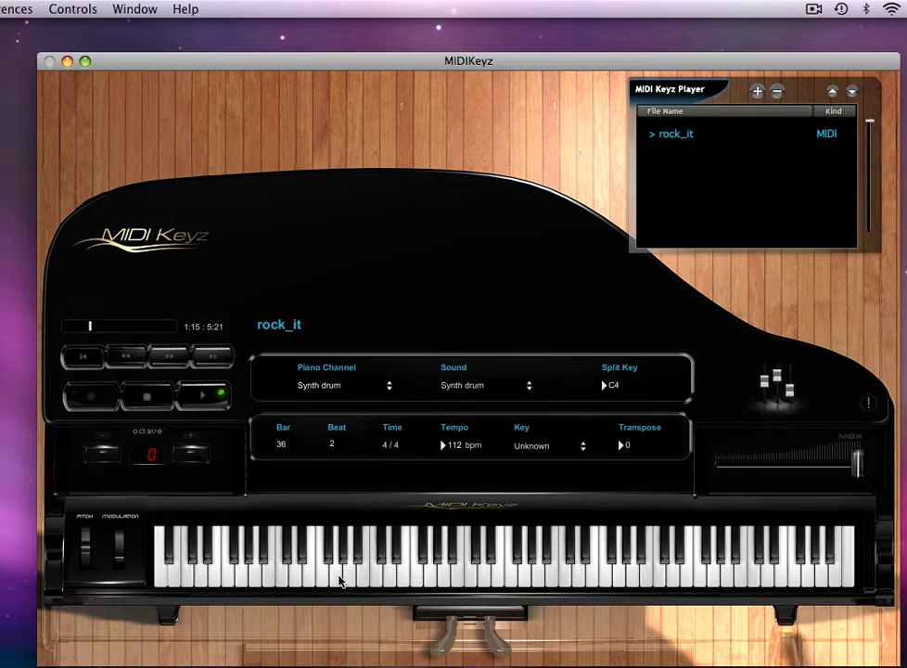
Step: Show the Sweep pad channel, return to Synth brass 1, and stop playback
left_click(390, 390)
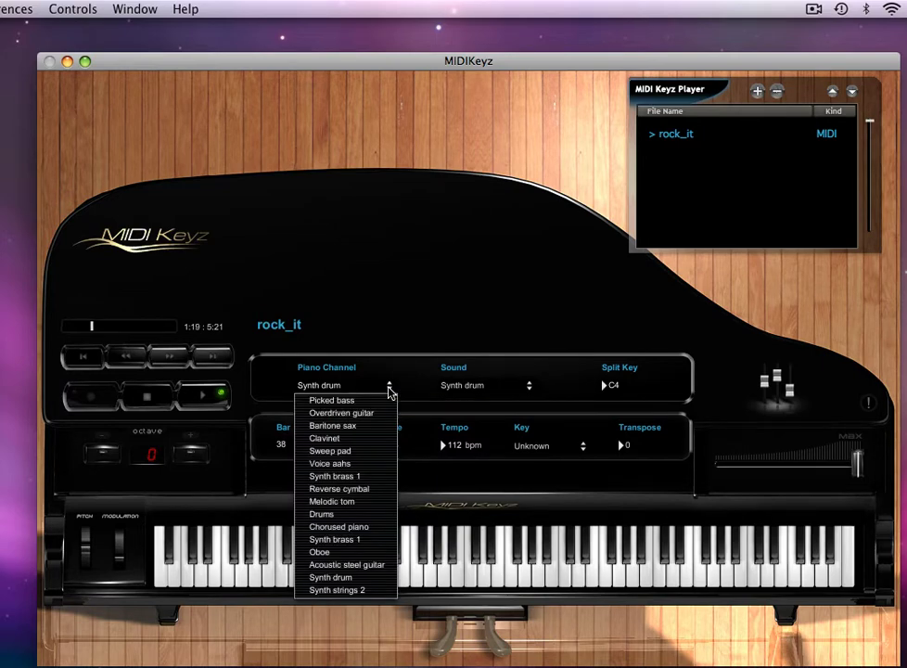
left_click(361, 451)
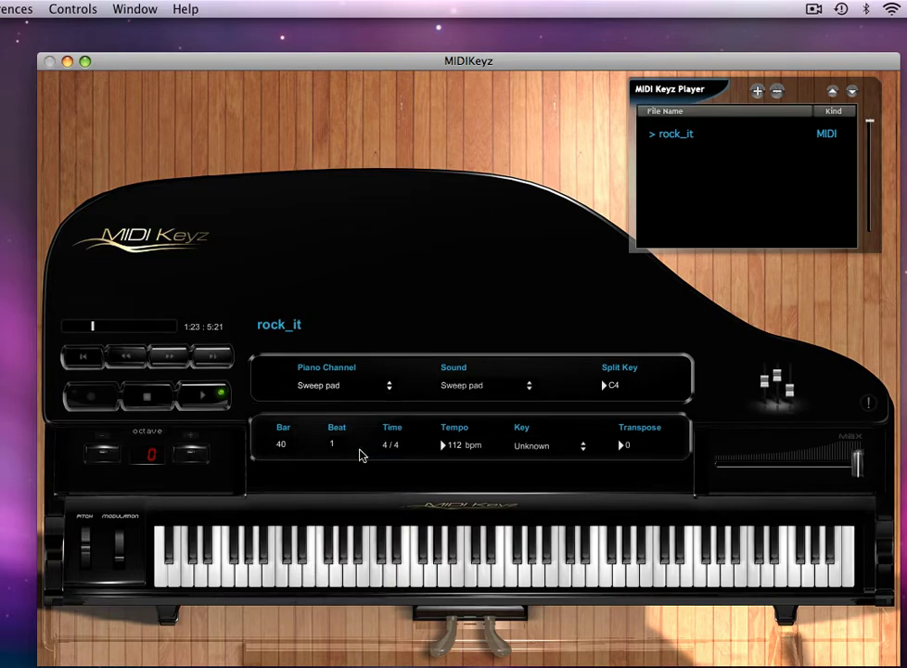
left_click(390, 388)
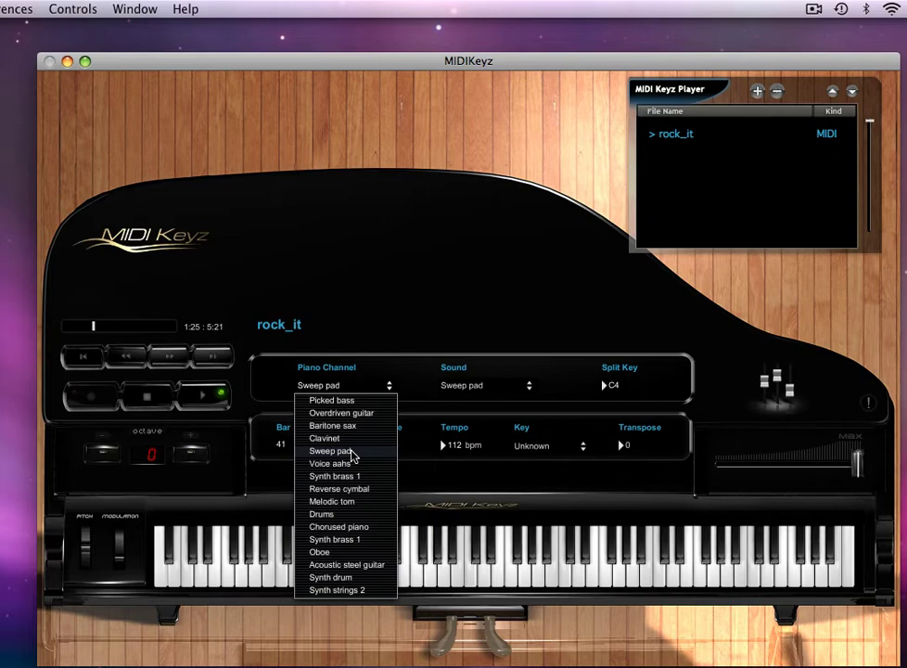
left_click(352, 477)
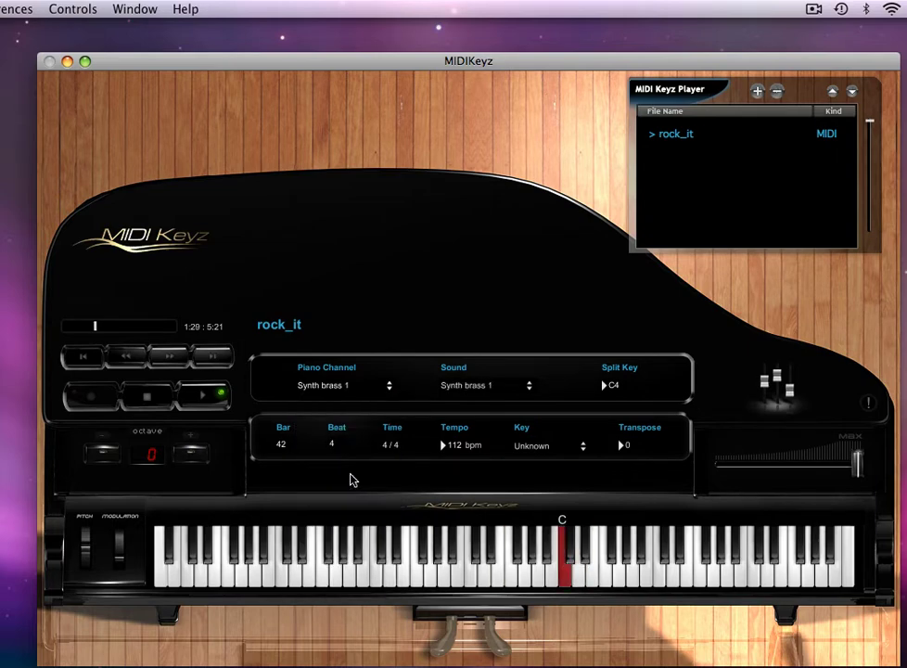
left_click(155, 405)
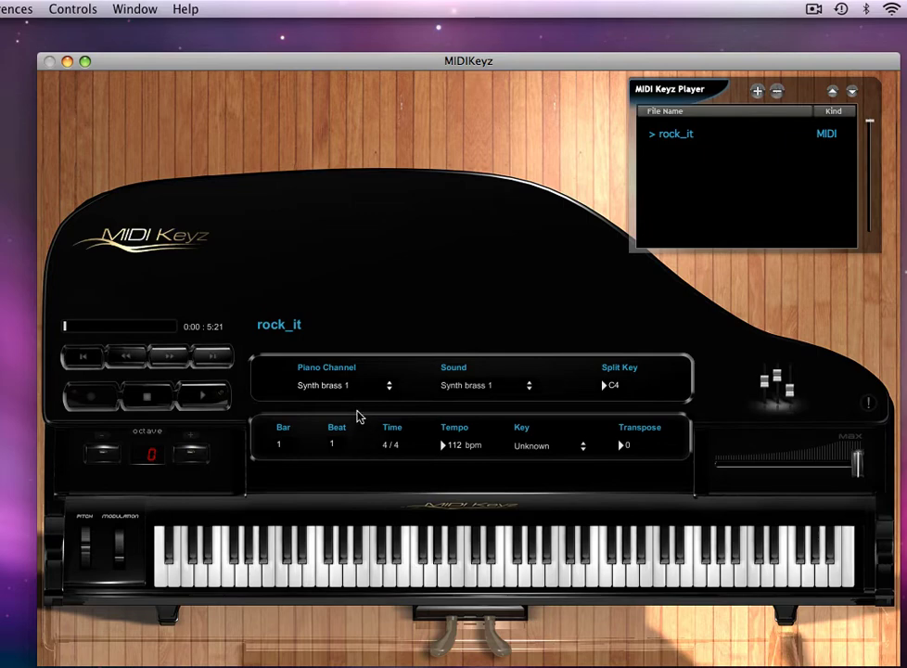
Step: Show the Picked bass channel with a Finger bass sound and resume playback
left_click(345, 388)
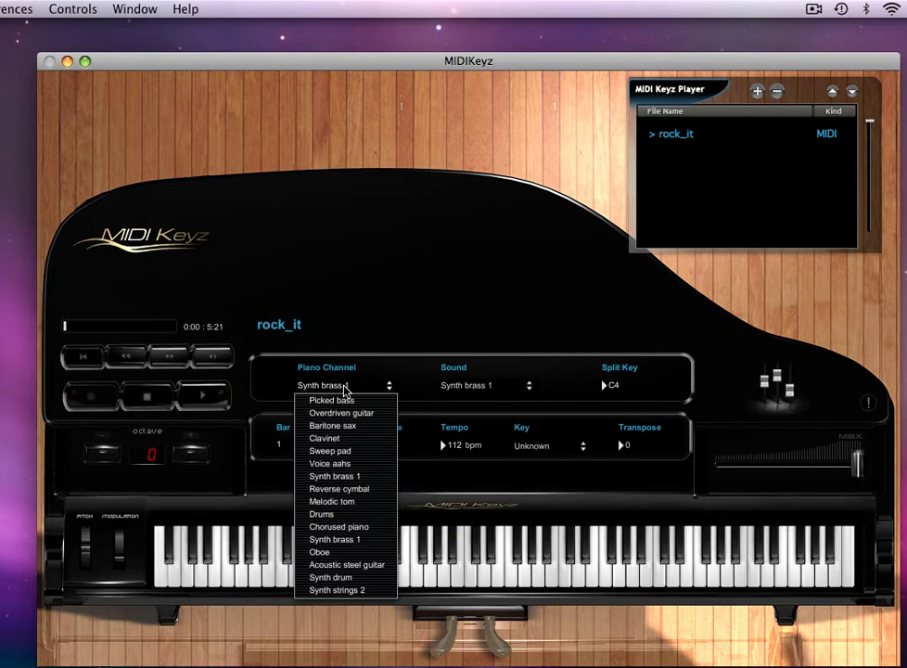
left_click(345, 401)
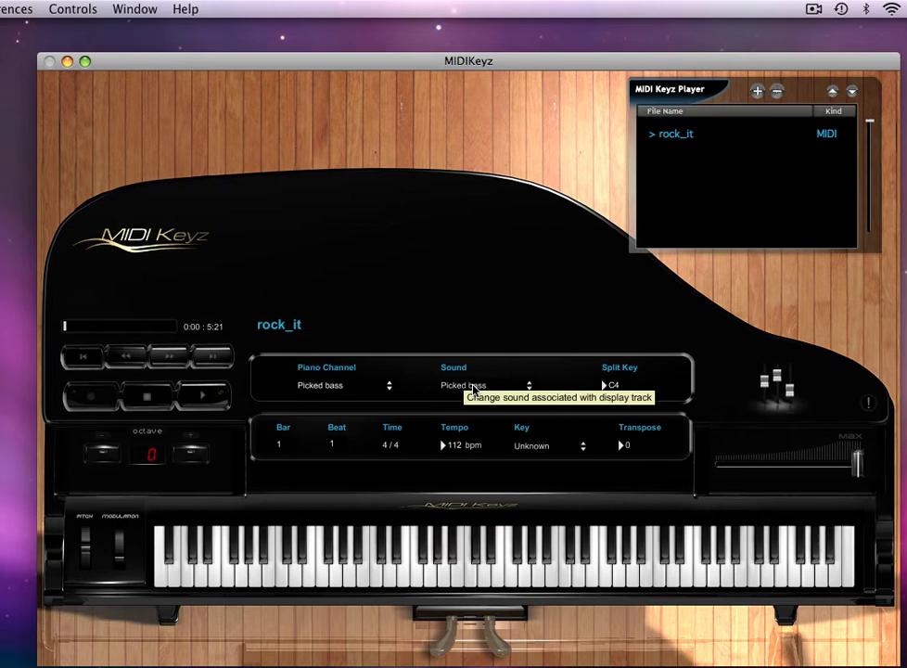
left_click(473, 388)
left_click(475, 371)
left_click(206, 397)
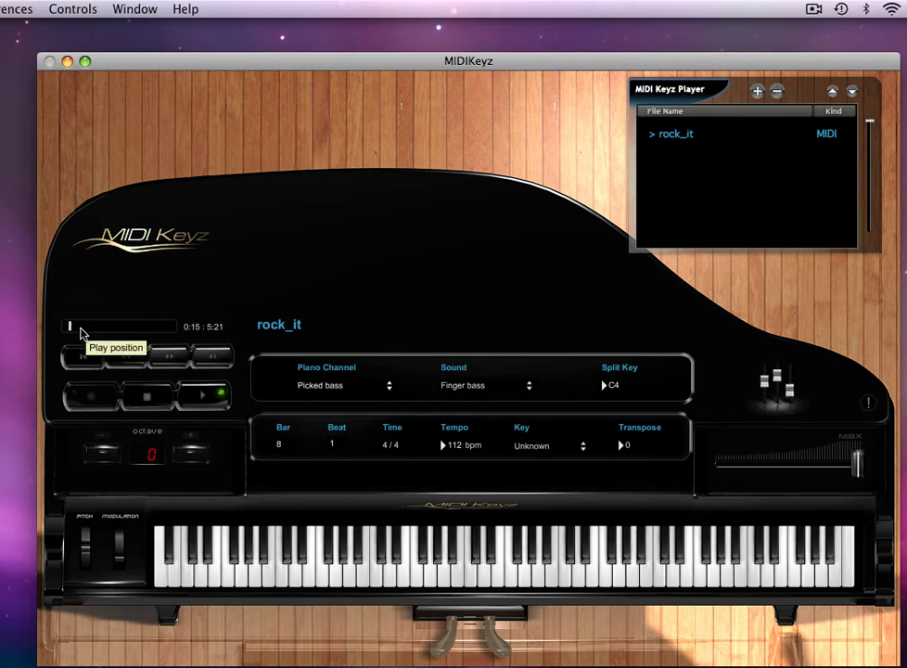
Step: Jump to around bar 23 and try Synth bass 1, Synth bass 2, then Slap bass 1
left_click(80, 327)
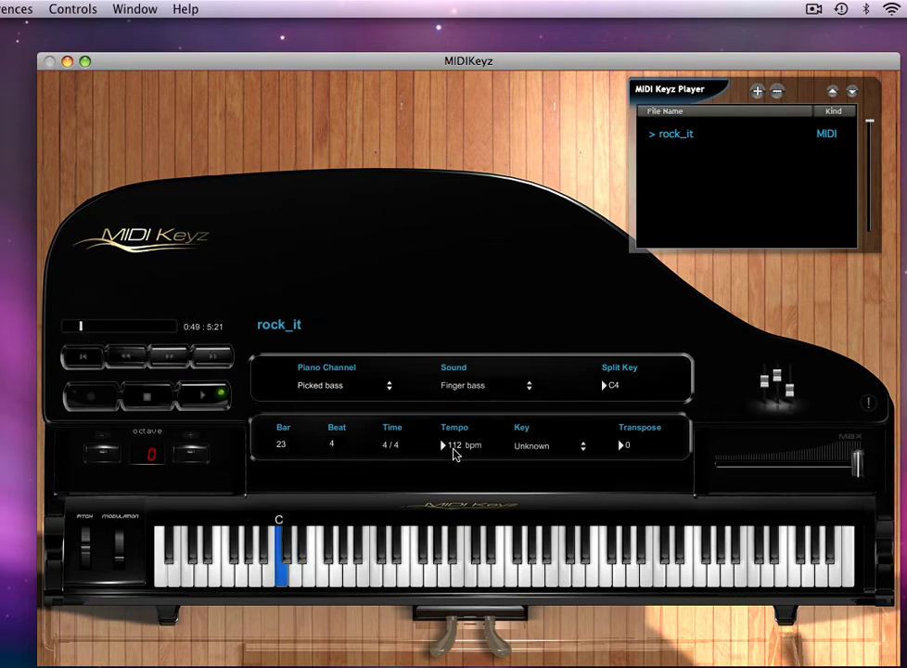
left_click(466, 392)
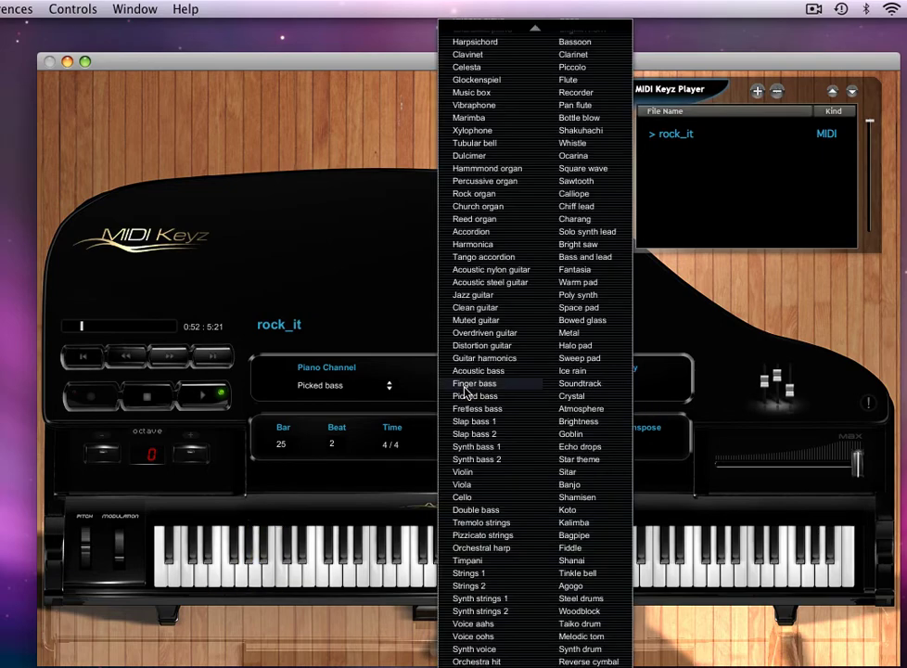
left_click(473, 446)
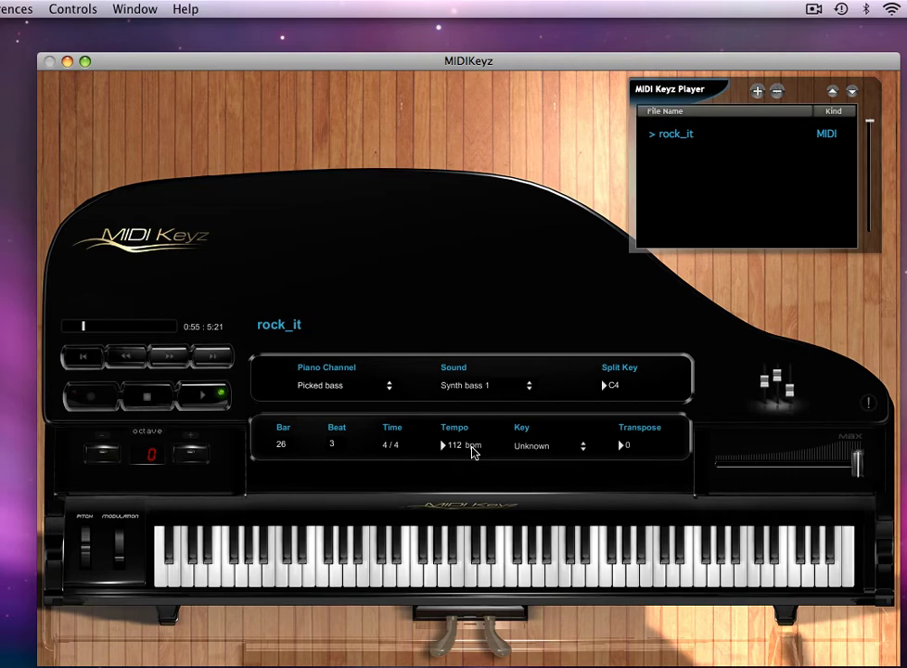
left_click(481, 394)
left_click(479, 397)
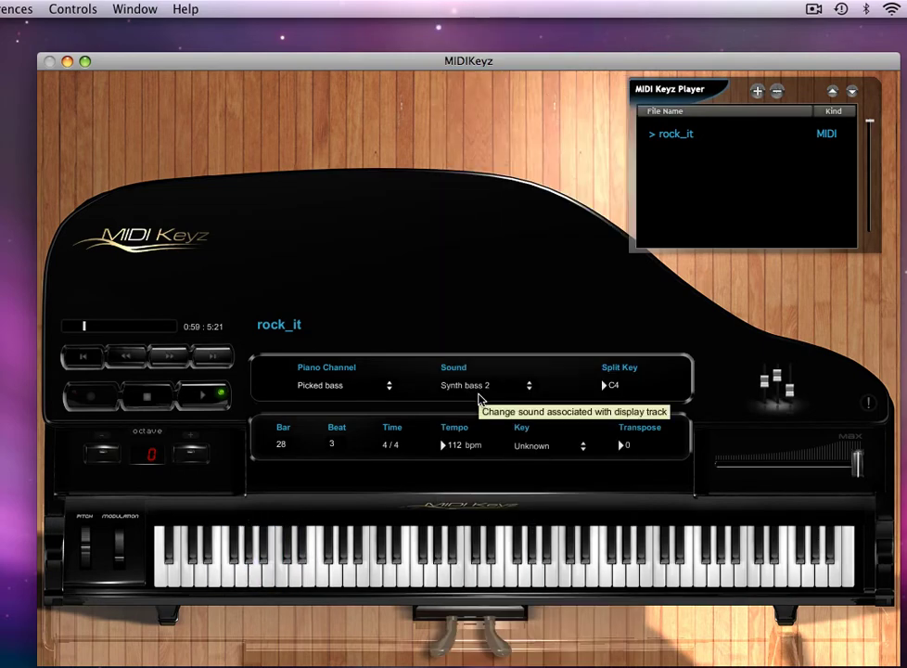
left_click(484, 396)
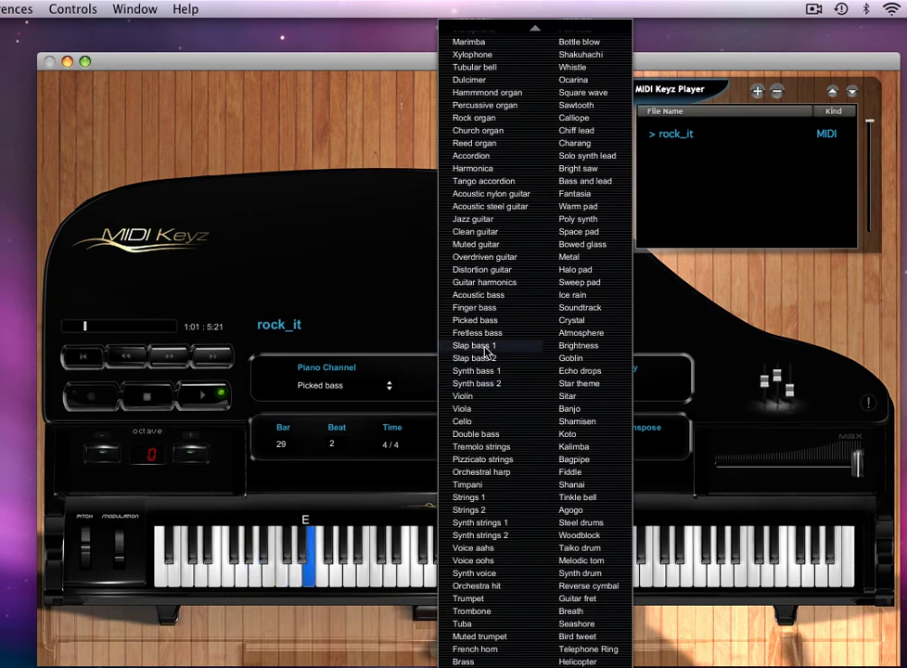
left_click(486, 347)
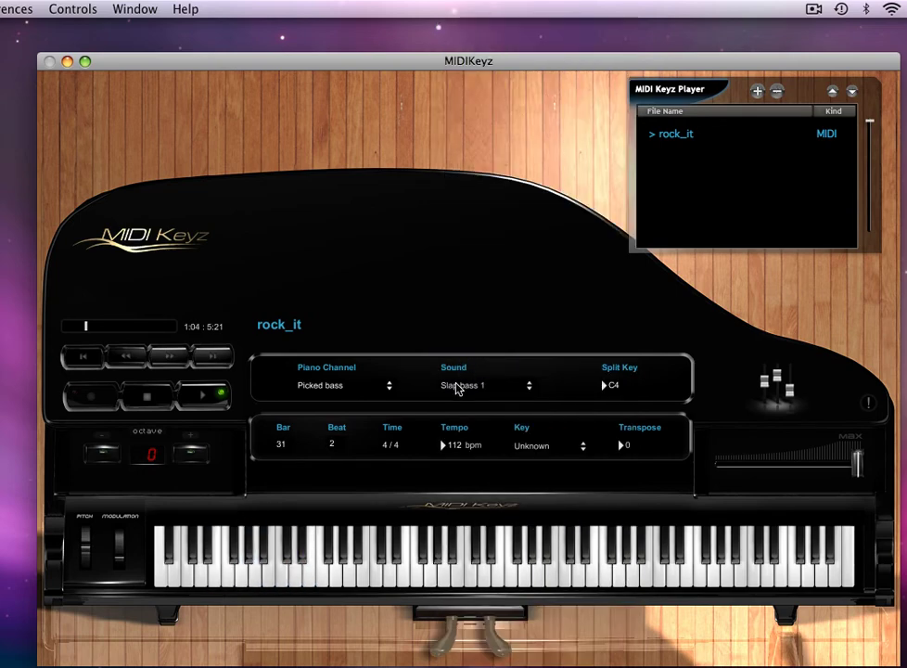
Step: Show the Clavinet channel, jump near the song's end, and pause playback
left_click(390, 389)
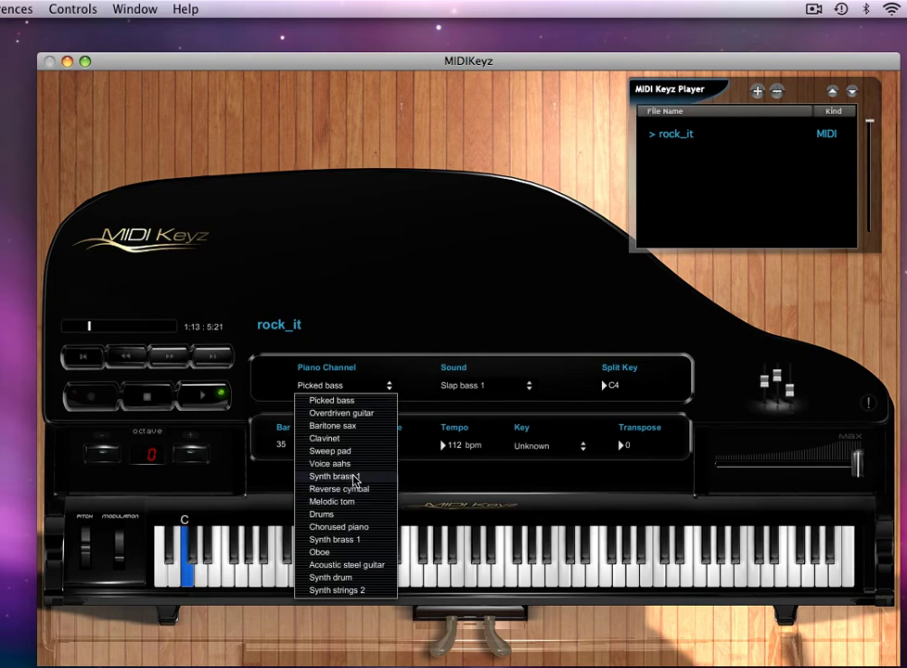
left_click(348, 438)
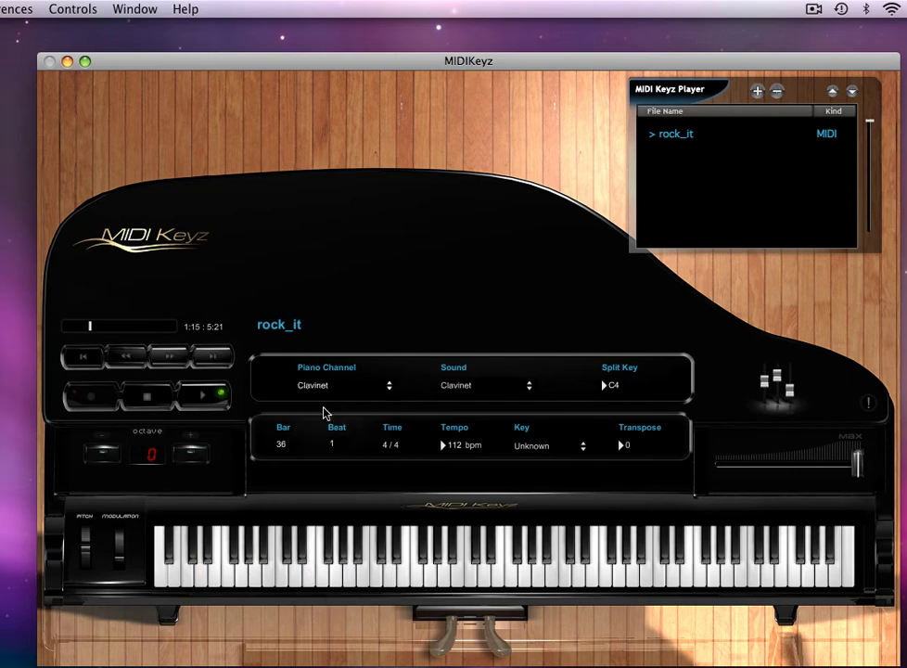
left_click(146, 326)
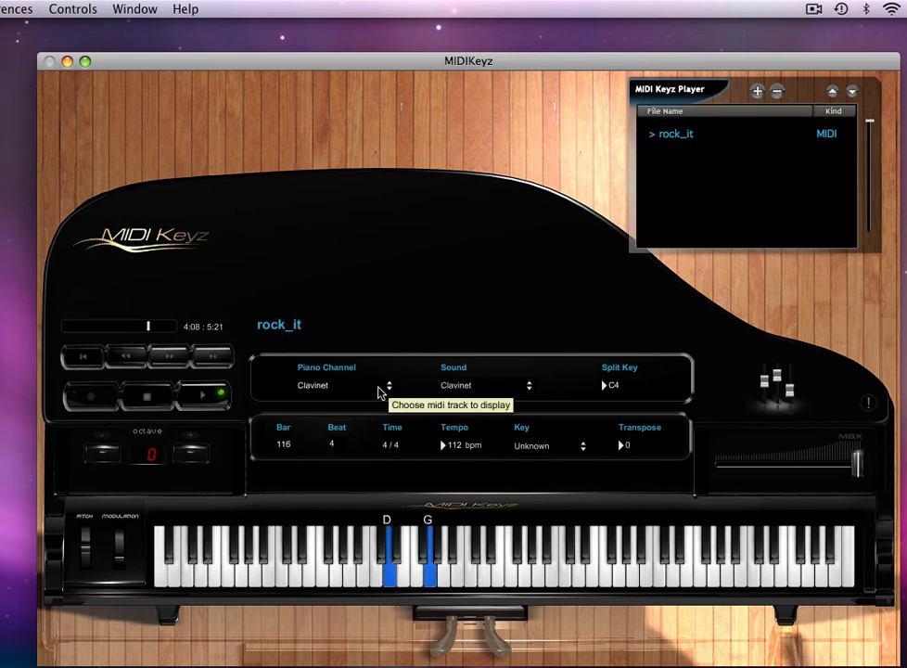
left_click(219, 397)
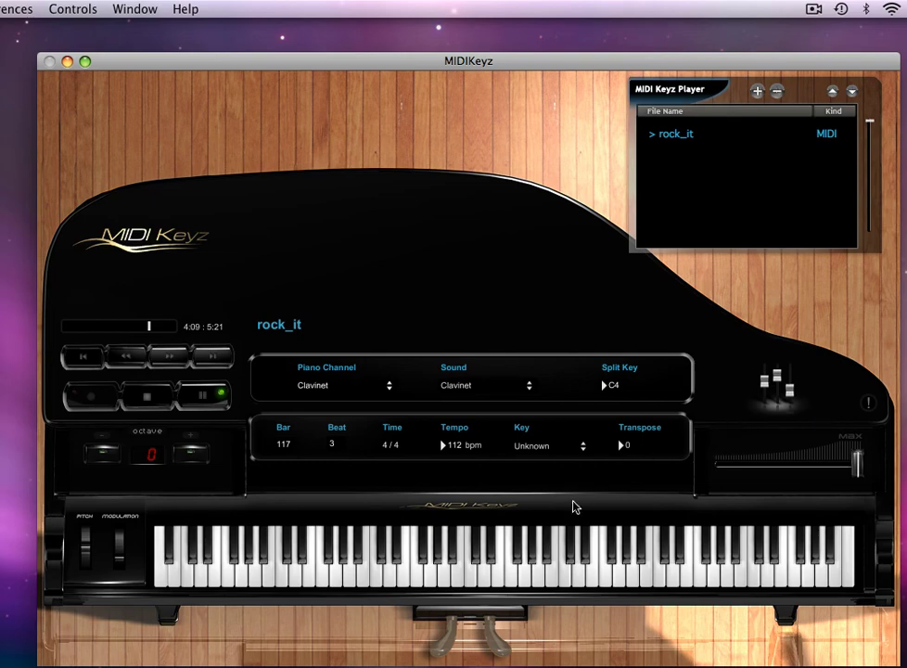
Step: Open the 16-channel mixer, move it fully on screen, then close it
left_click(781, 389)
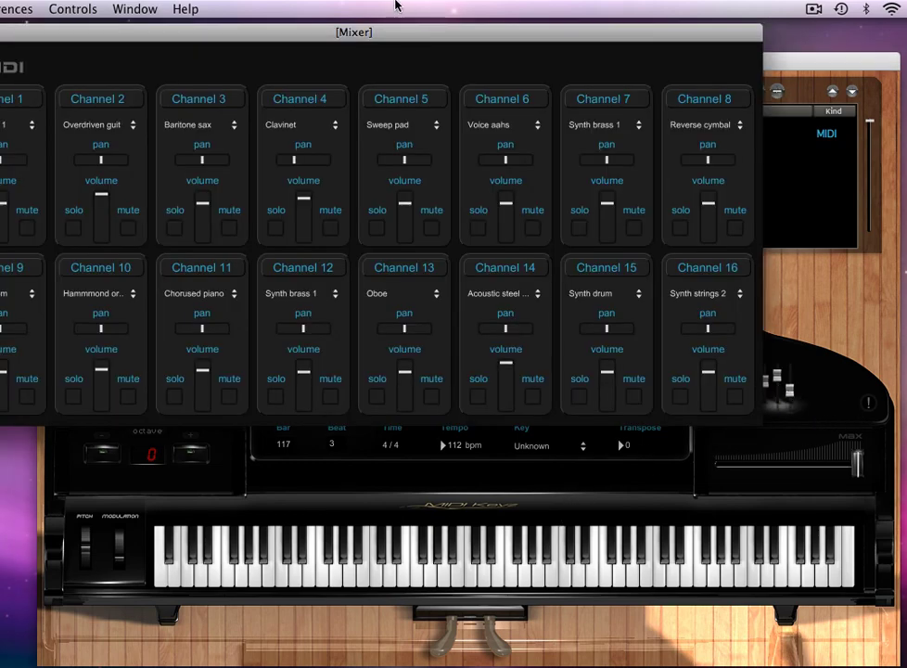
left_click_drag(362, 34, 502, 51)
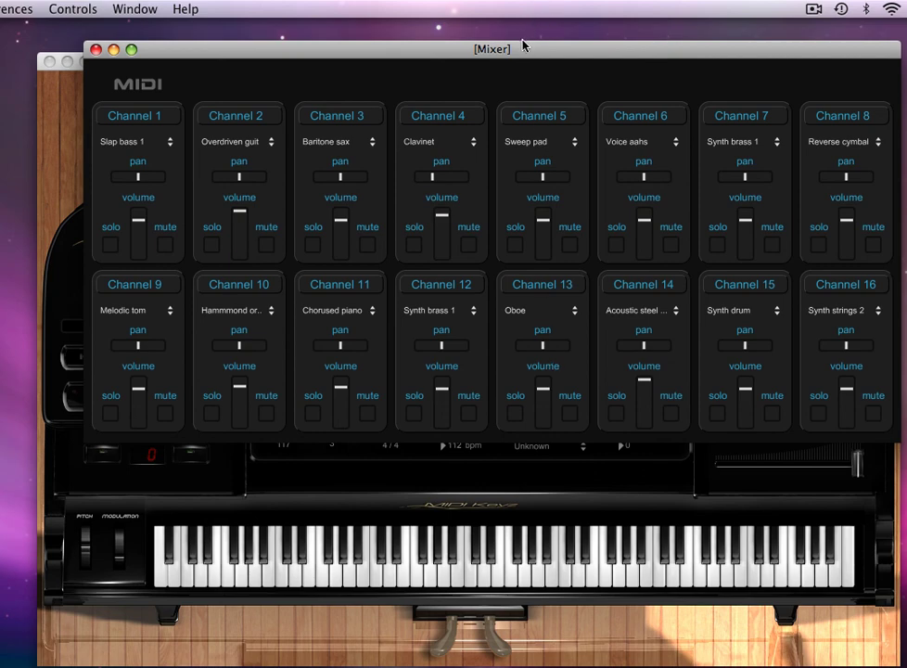
left_click_drag(523, 44, 508, 100)
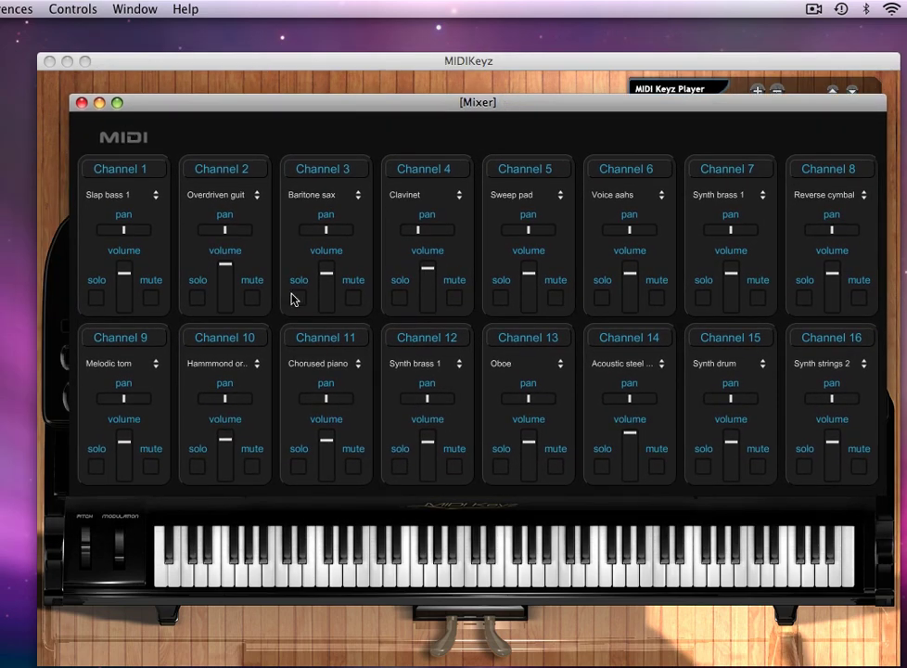
left_click(81, 103)
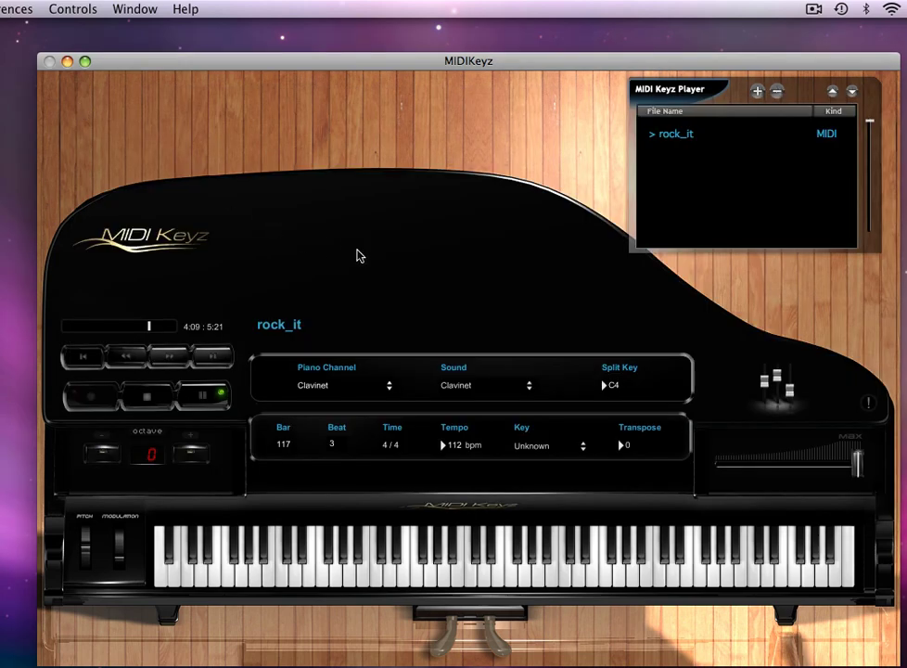